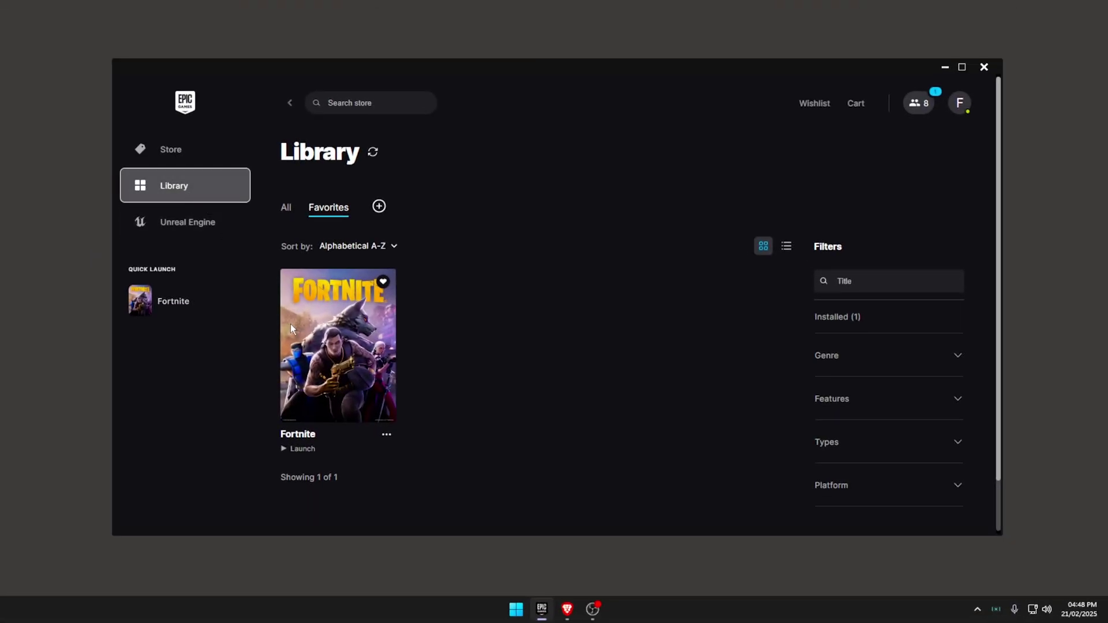
# - Open Fortnite's Installation Options with Pre-download Streamed Assets checked (62.23 GB)
pyautogui.click(386, 436)
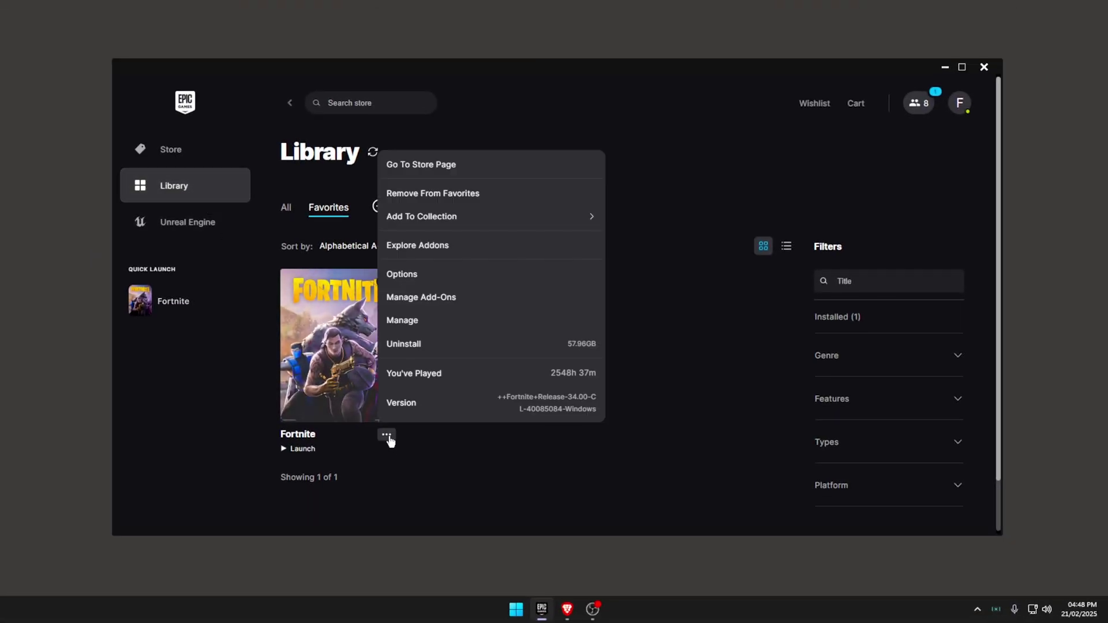
pyautogui.click(434, 277)
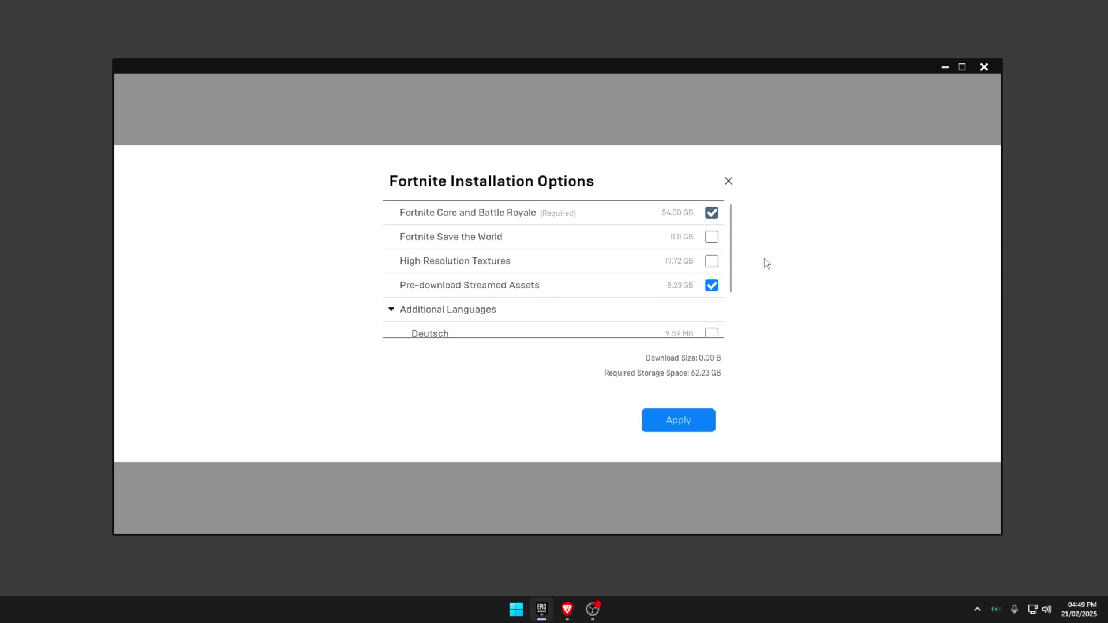
# - Launch File Explorer and select the C: drive under This PC
pyautogui.press('super')
pyautogui.write('file explorer')
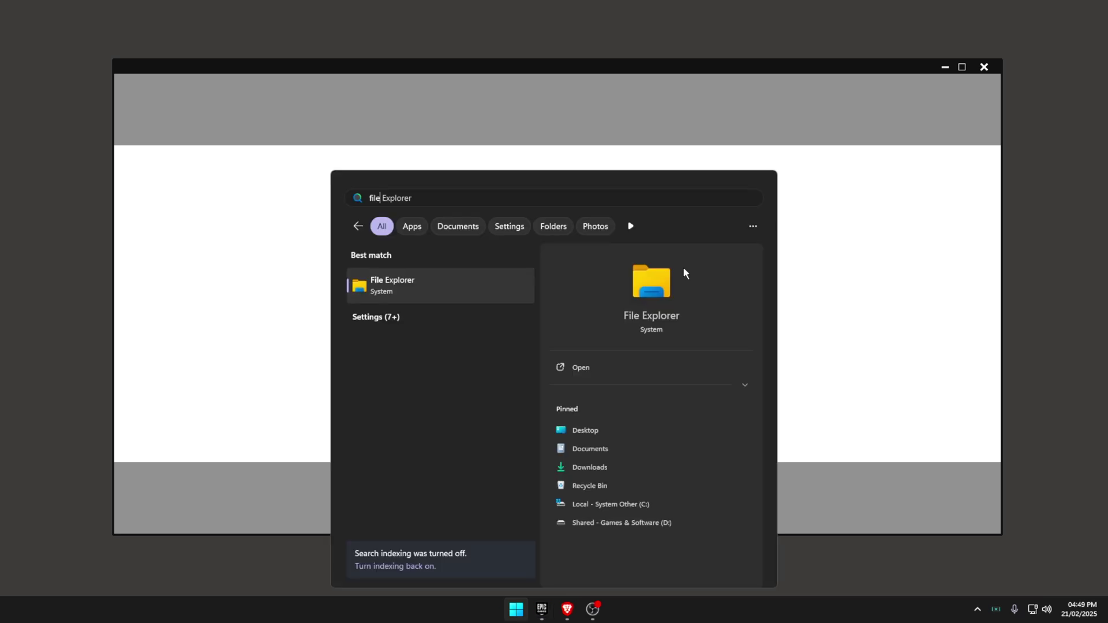
pyautogui.press('Return')
pyautogui.click(253, 308)
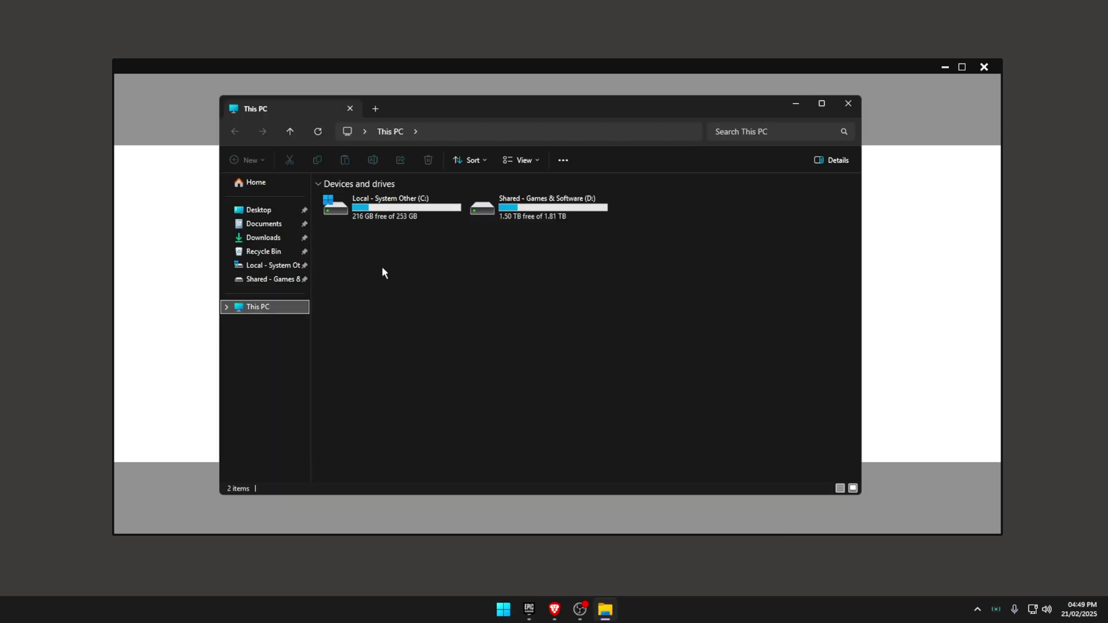
pyautogui.moveTo(403, 242); pyautogui.dragTo(339, 200)
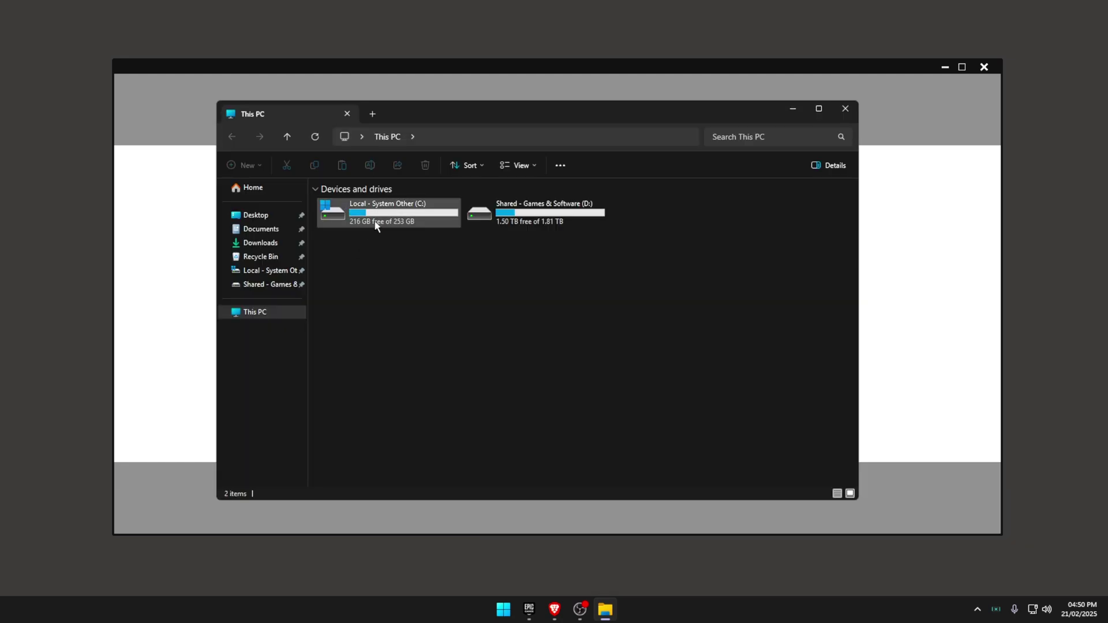
# - Open Optimise Drives from the C: drive's Properties Tools tab
pyautogui.rightClick(374, 222)
pyautogui.click(412, 373)
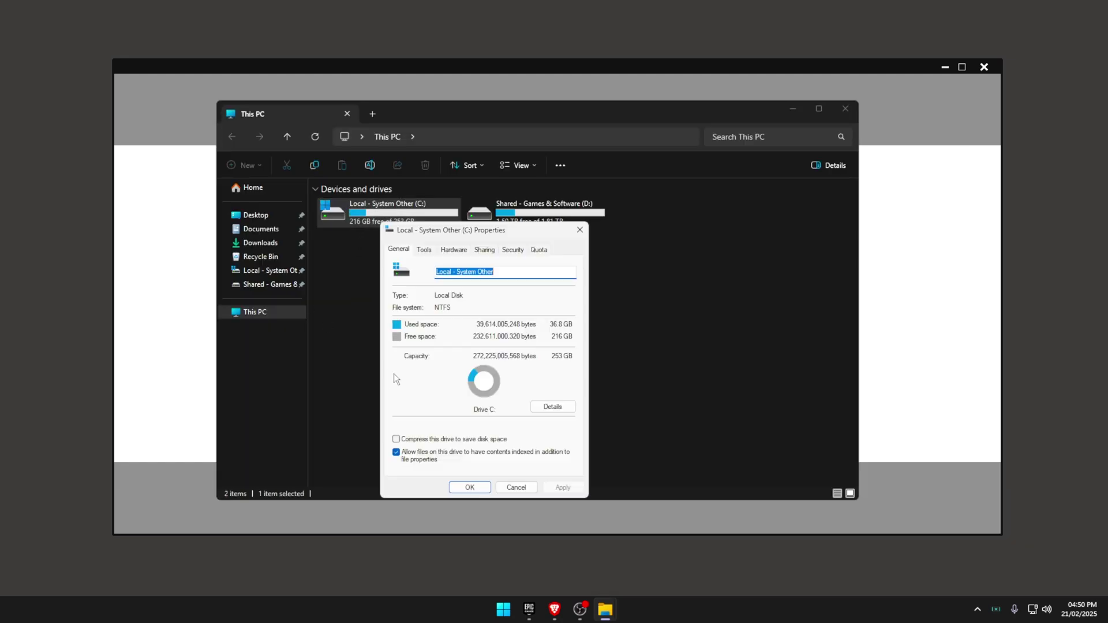
pyautogui.click(424, 249)
pyautogui.click(531, 359)
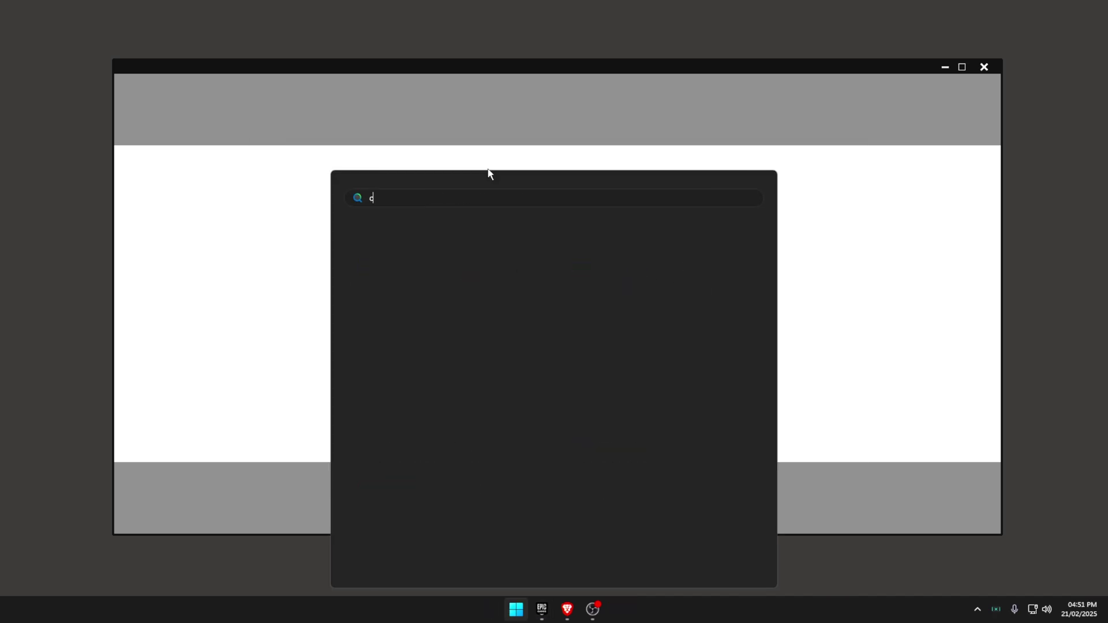
# - Open System Properties and start a new restore point described 'Code Fetch'
pyautogui.write('create a restore point')
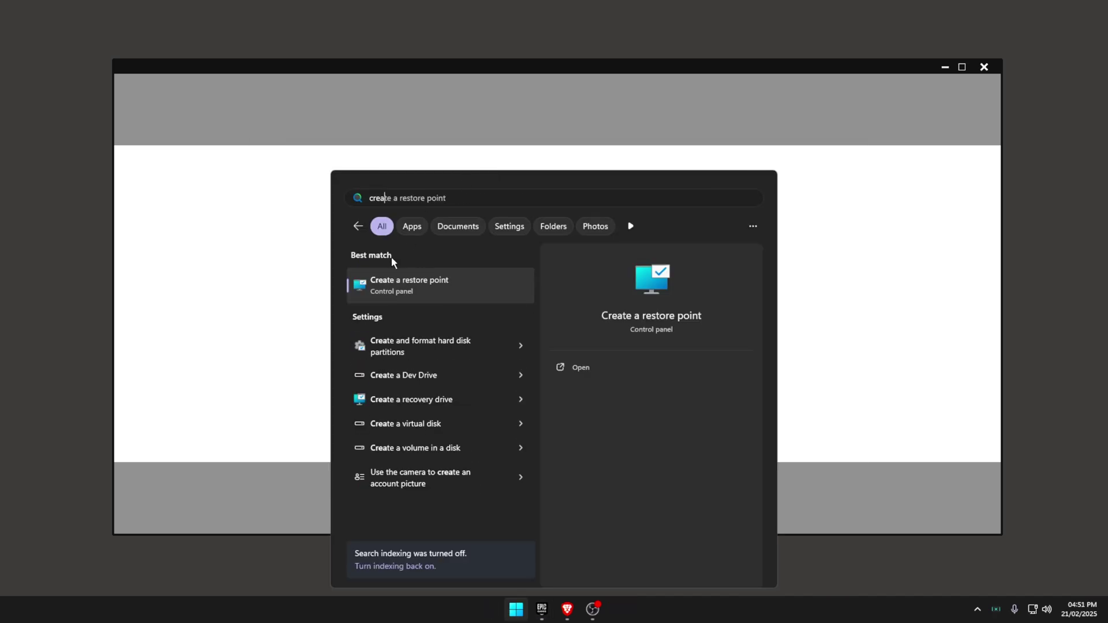
pyautogui.click(433, 282)
pyautogui.moveTo(535, 147); pyautogui.dragTo(506, 159)
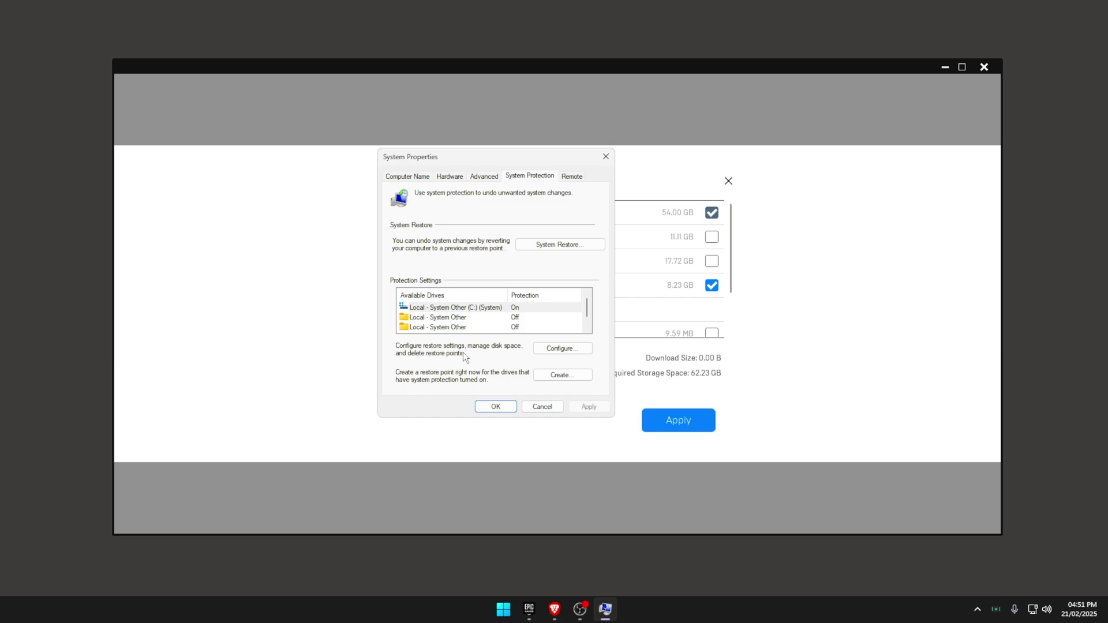
pyautogui.click(570, 376)
pyautogui.write('Code')
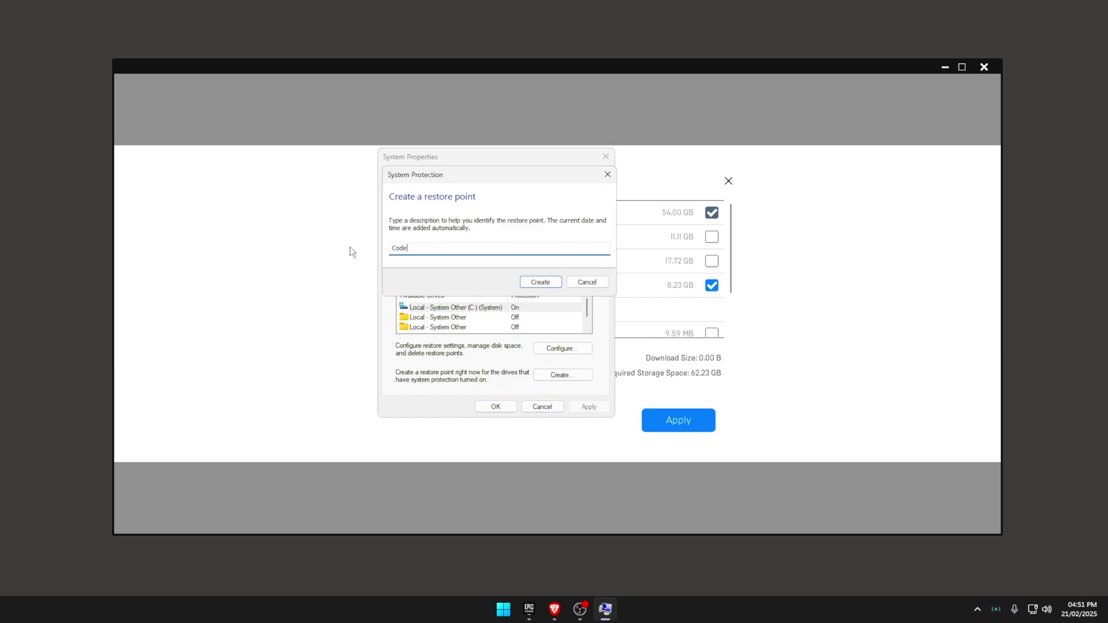
pyautogui.write(' Fetch')
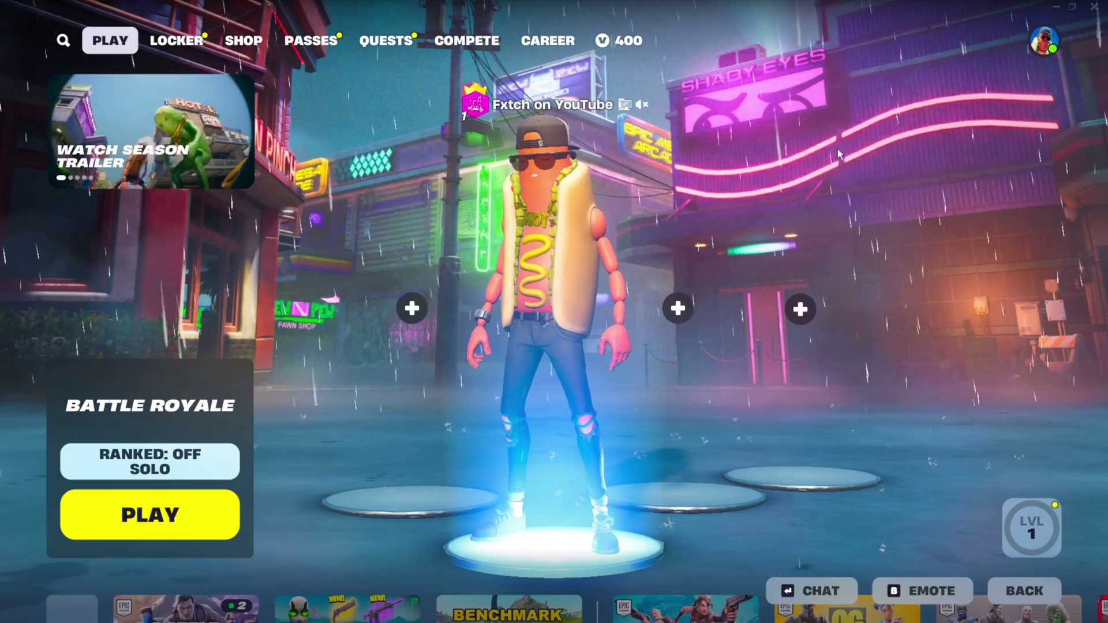
# - Open Fortnite's Settings on the Game tab
pyautogui.click(1046, 39)
pyautogui.click(750, 456)
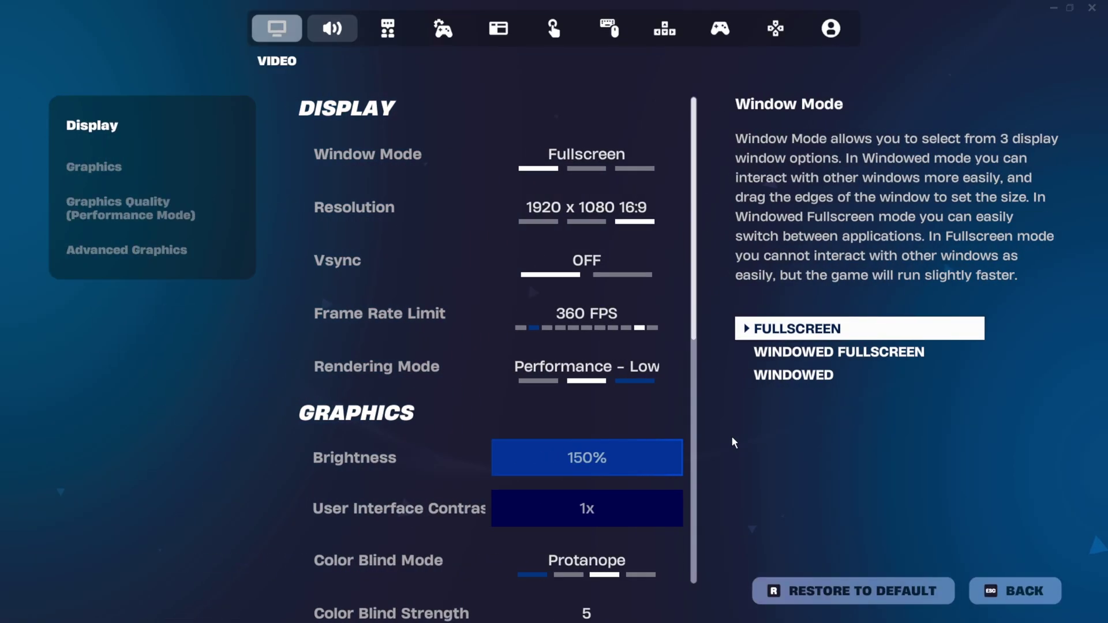
pyautogui.click(442, 30)
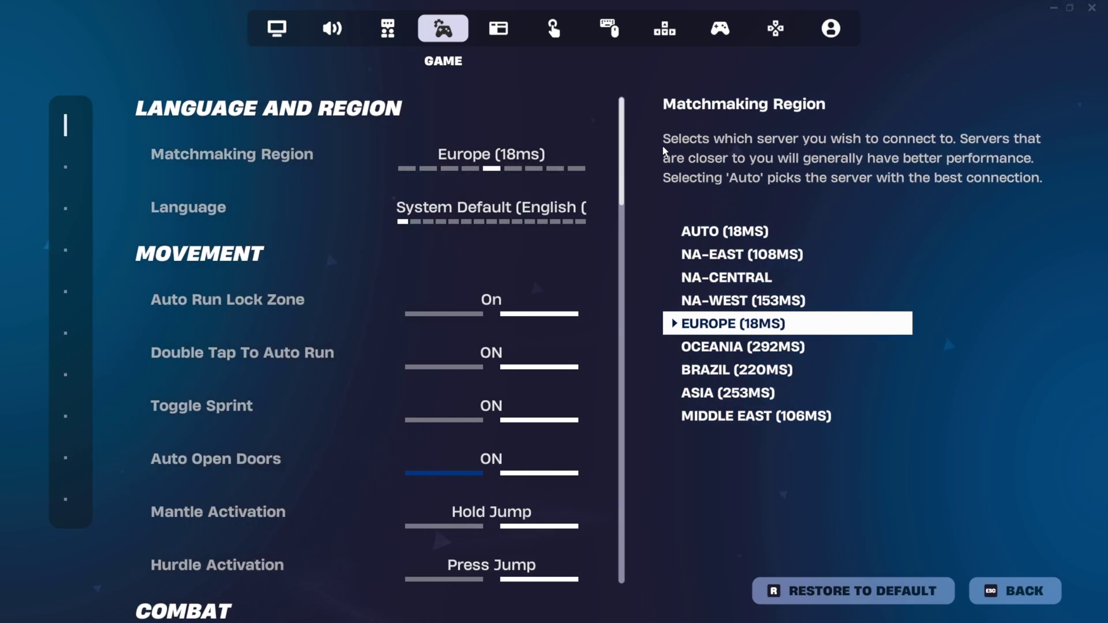
# - Check that NVIDIA Highlights and the Replays options are OFF
pyautogui.moveTo(620, 109); pyautogui.dragTo(625, 369)
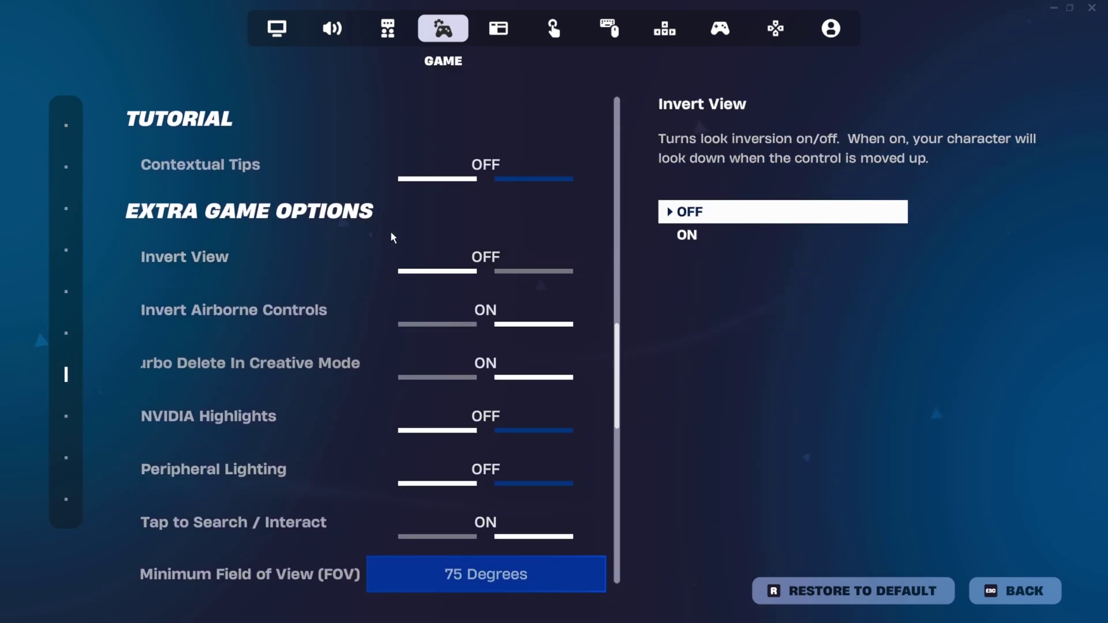
pyautogui.scroll(-2, 309, 386)
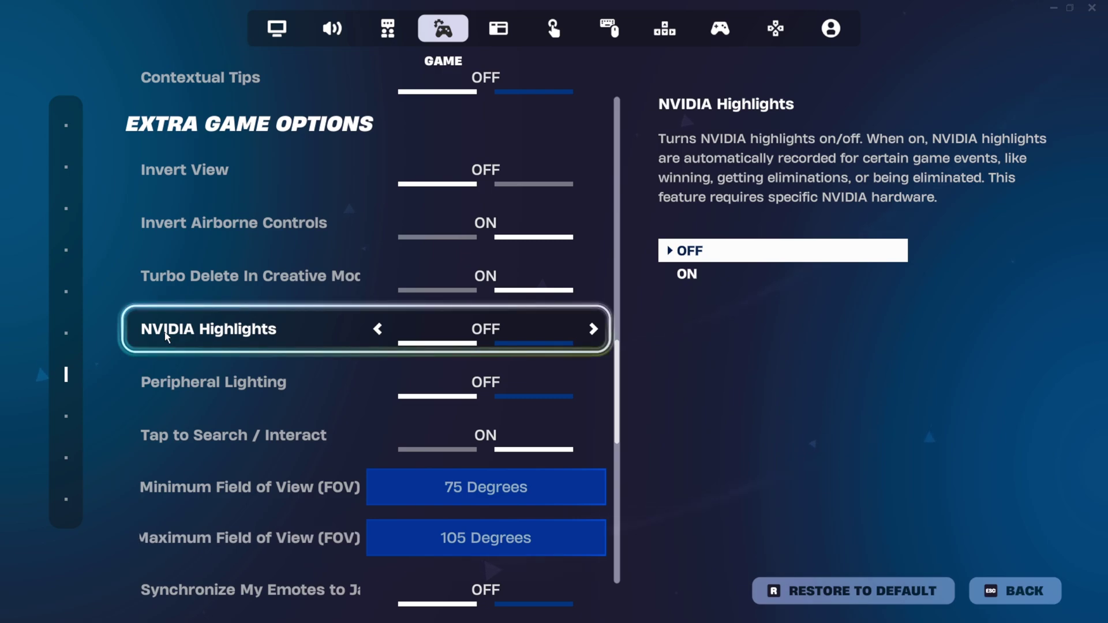
pyautogui.scroll(-1, 306, 306)
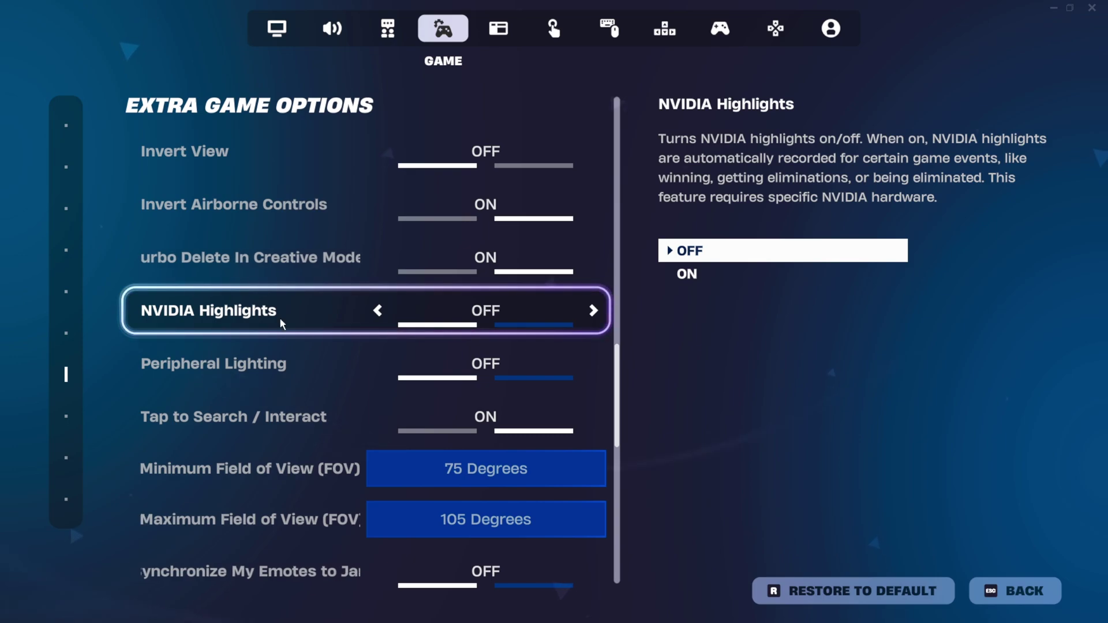
pyautogui.scroll(-2, 346, 294)
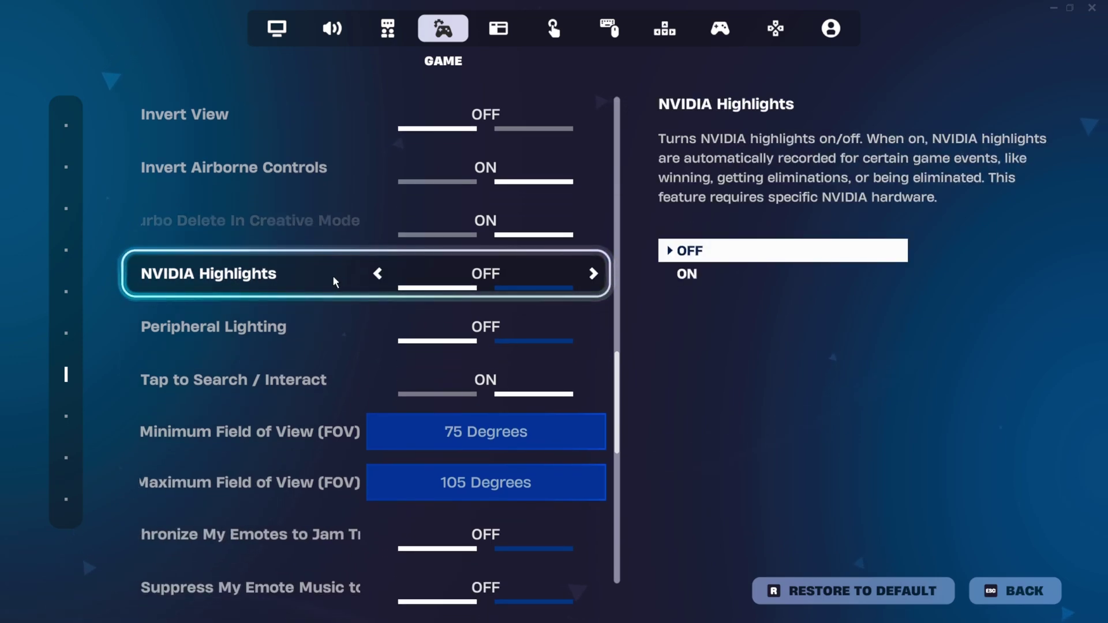
pyautogui.scroll(-3, 332, 275)
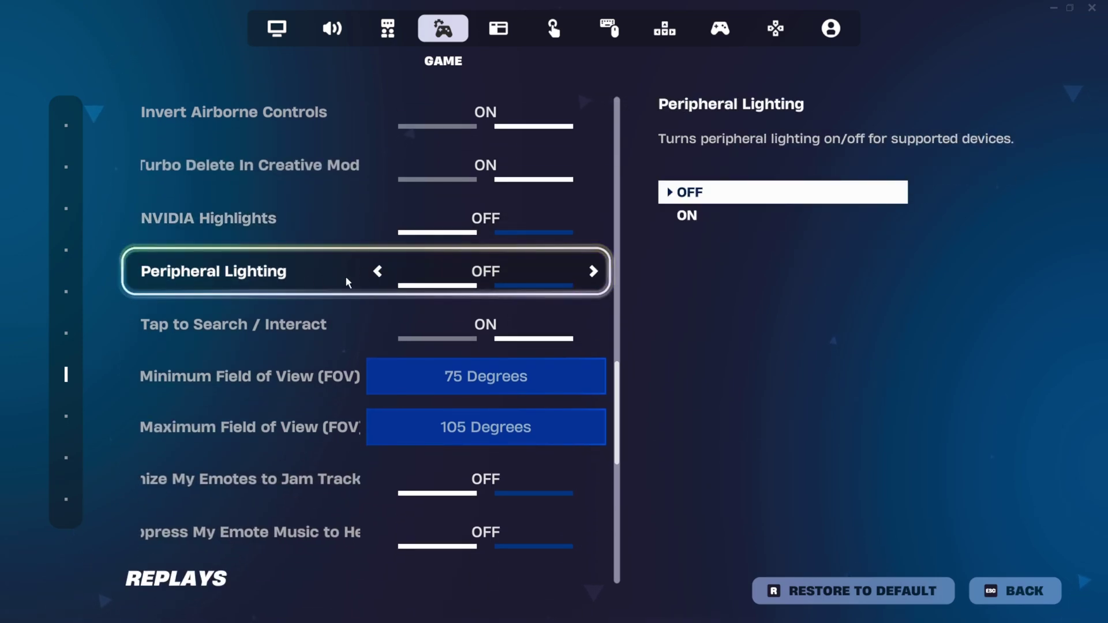
pyautogui.scroll(-10, 346, 230)
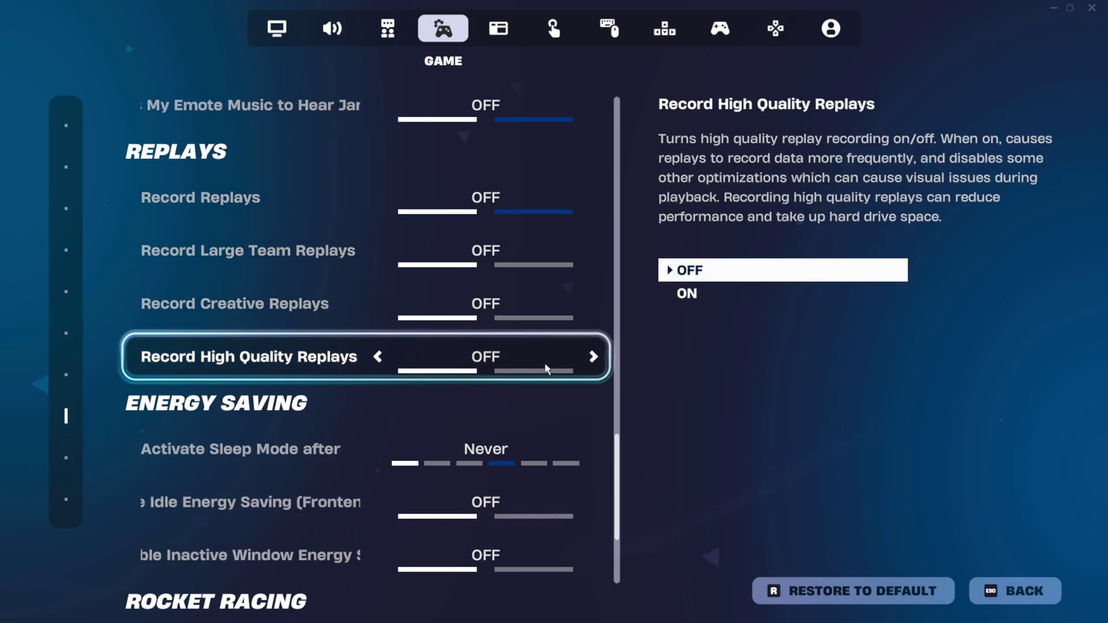
# - Confirm Record Replays, Large Team, Creative and High Quality Replays are all OFF
pyautogui.scroll(-2, 513, 293)
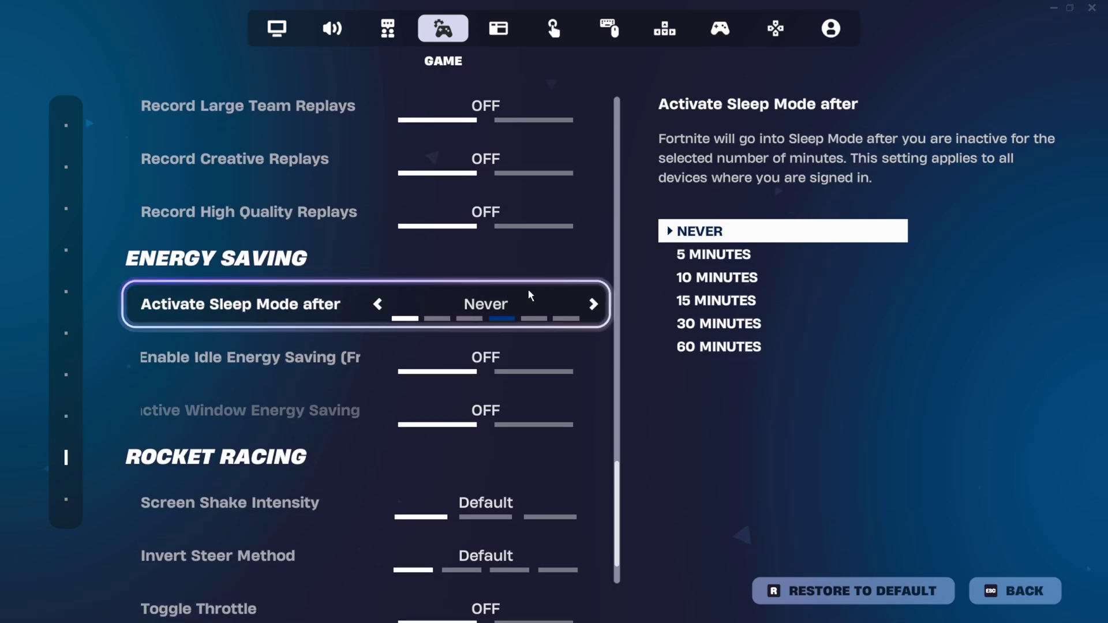
pyautogui.scroll(-1, 527, 323)
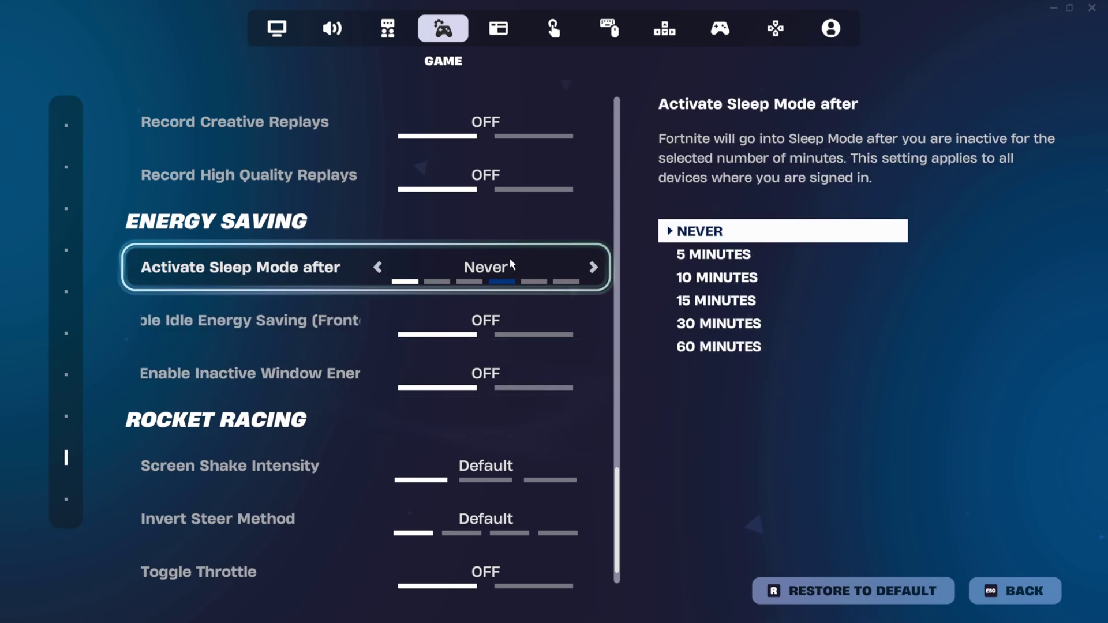
pyautogui.scroll(1, 436, 324)
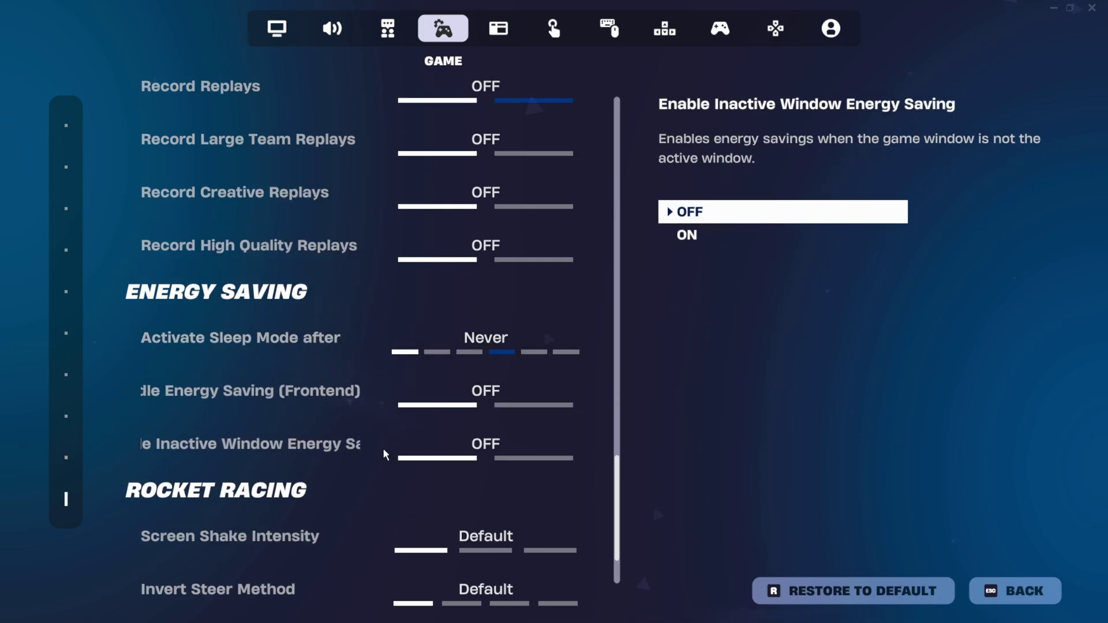
pyautogui.scroll(2, 144, 167)
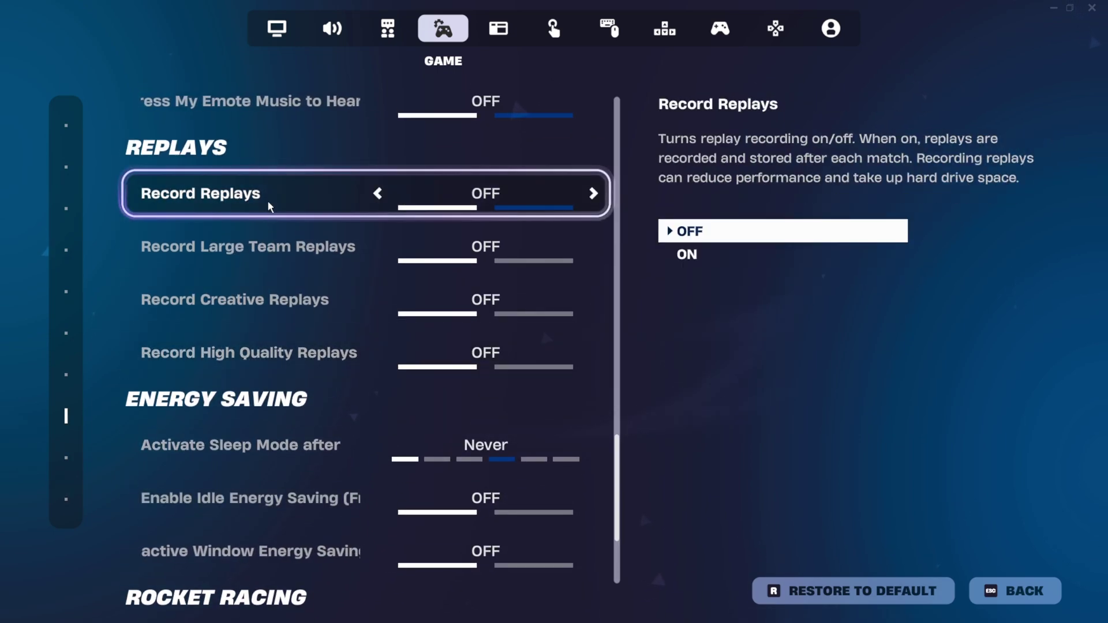
pyautogui.scroll(4, 269, 206)
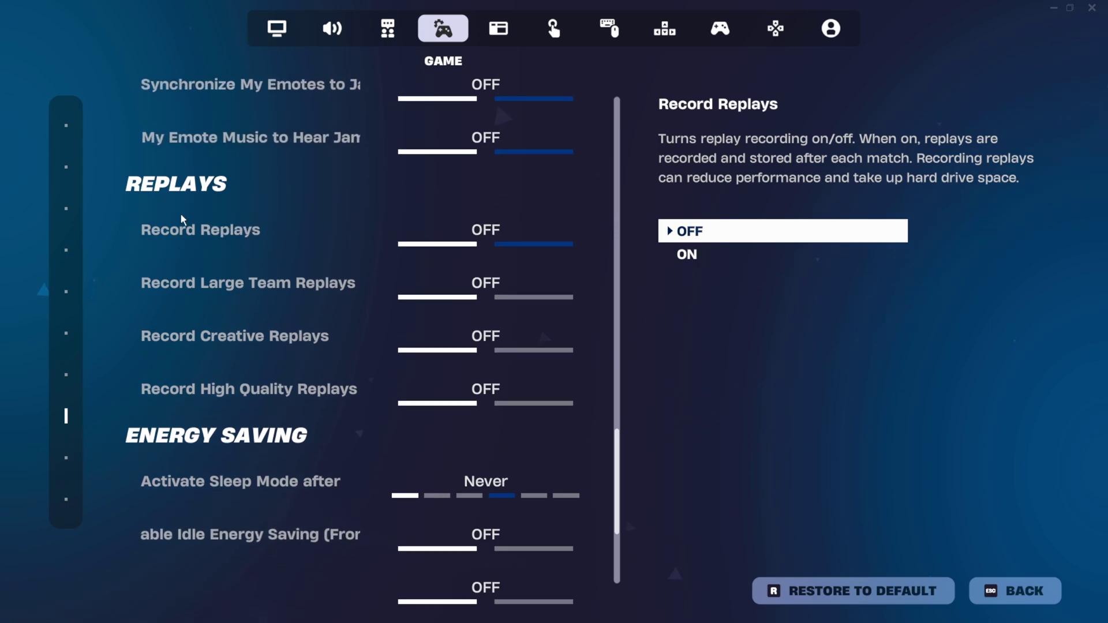
pyautogui.scroll(-3, 316, 374)
pyautogui.scroll(-2, 316, 374)
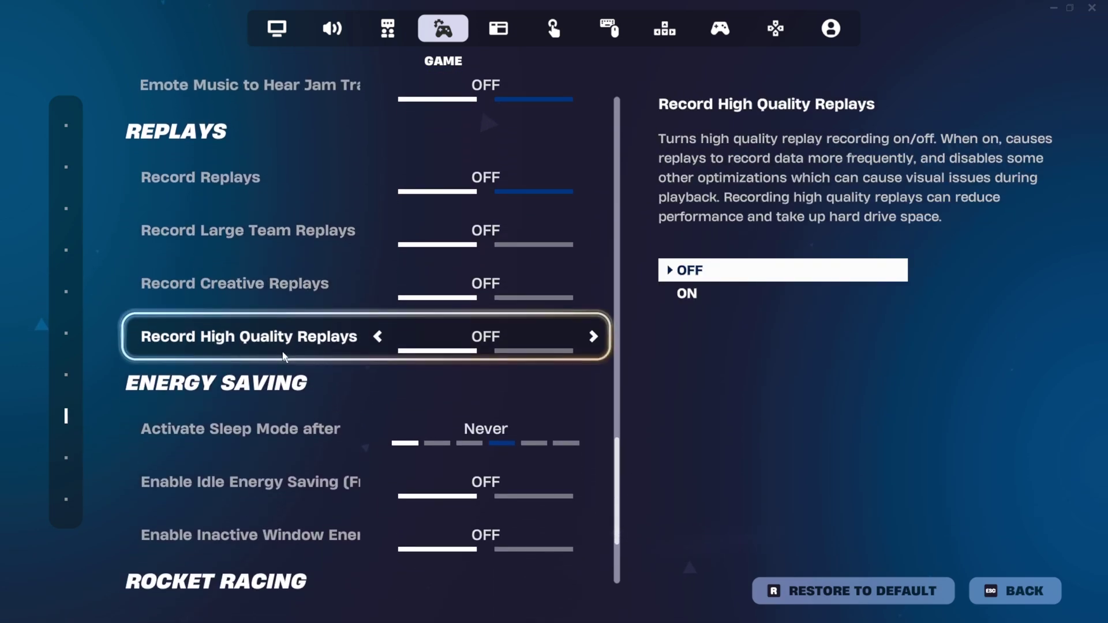
pyautogui.scroll(-3, 502, 402)
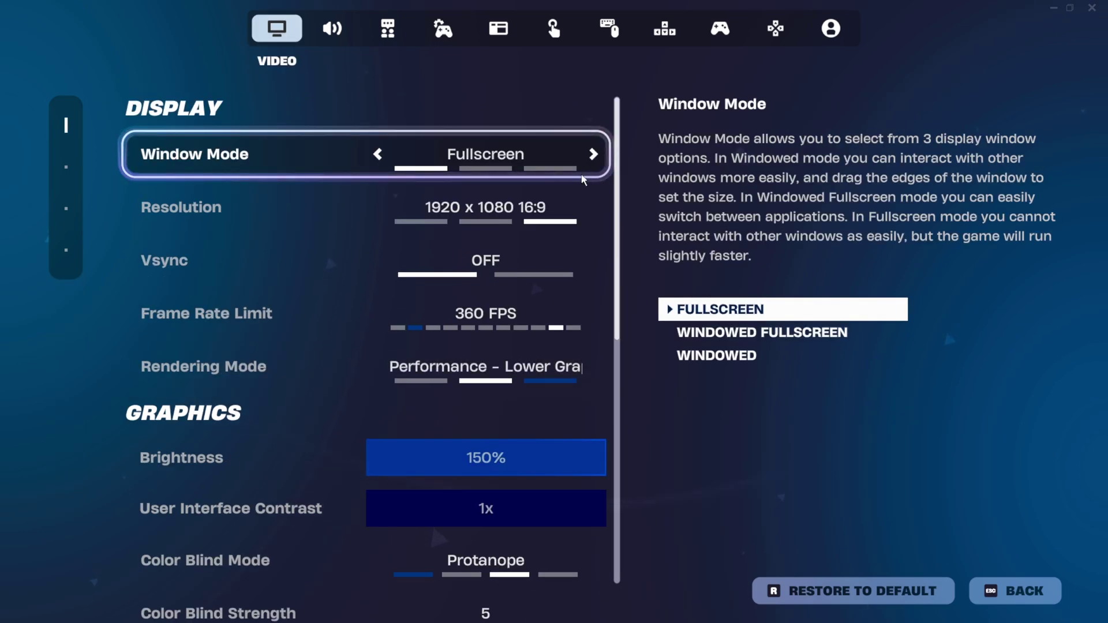
pyautogui.scroll(-10, 519, 393)
pyautogui.moveTo(617, 420); pyautogui.dragTo(589, 105)
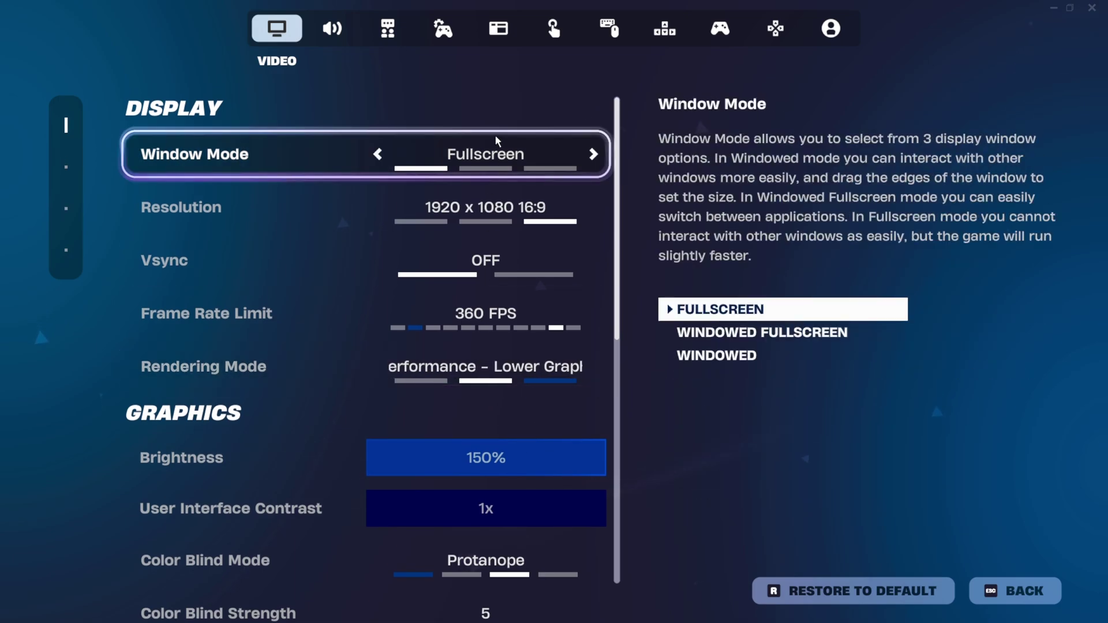
pyautogui.scroll(-1, 544, 212)
pyautogui.scroll(-1, 544, 212)
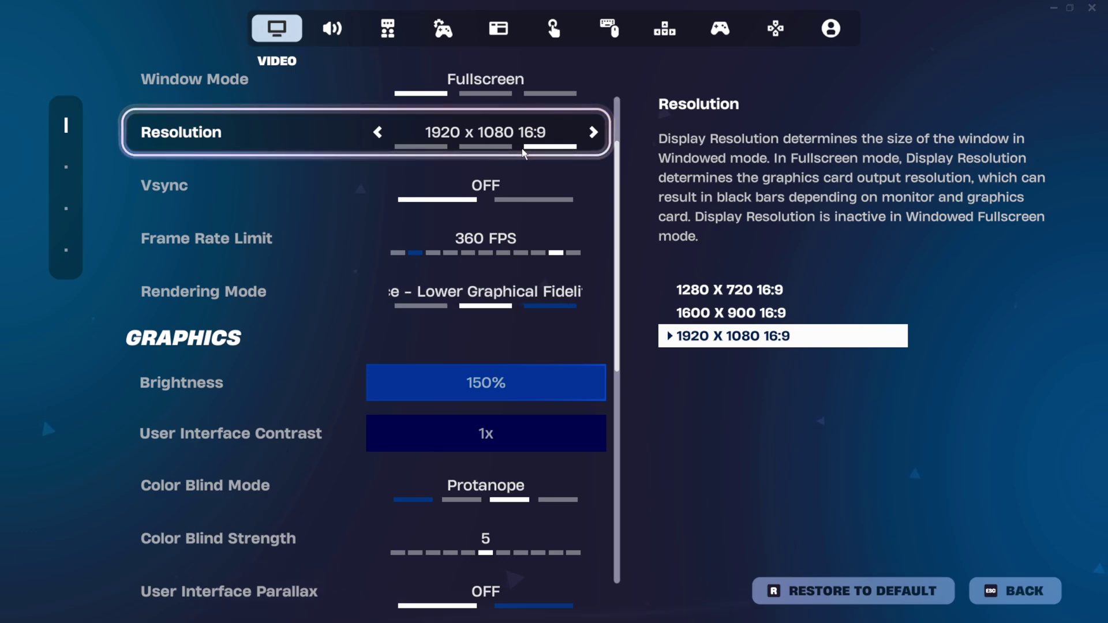
pyautogui.scroll(-1, 461, 168)
pyautogui.scroll(-1, 462, 167)
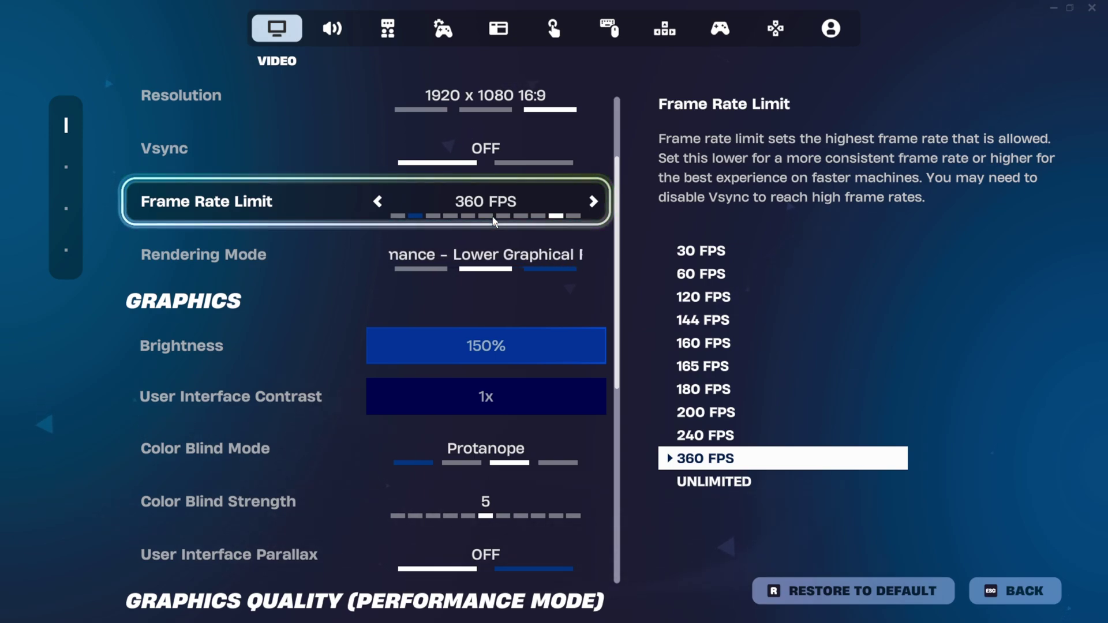
pyautogui.scroll(-1, 584, 195)
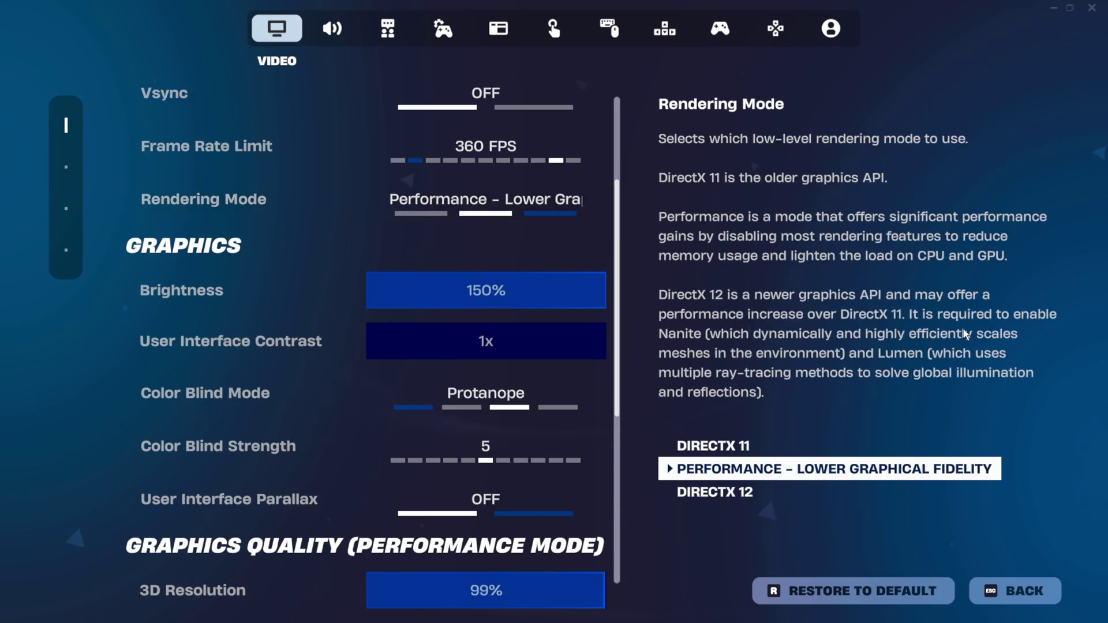
pyautogui.scroll(-2, 428, 404)
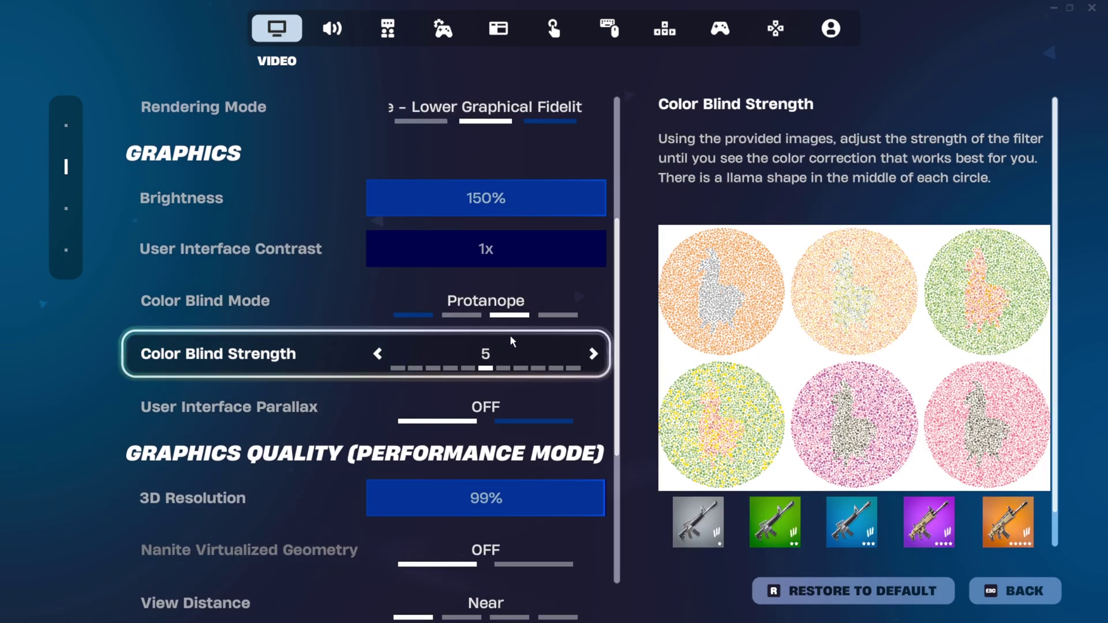
pyautogui.scroll(-5, 253, 226)
pyautogui.scroll(1, 588, 229)
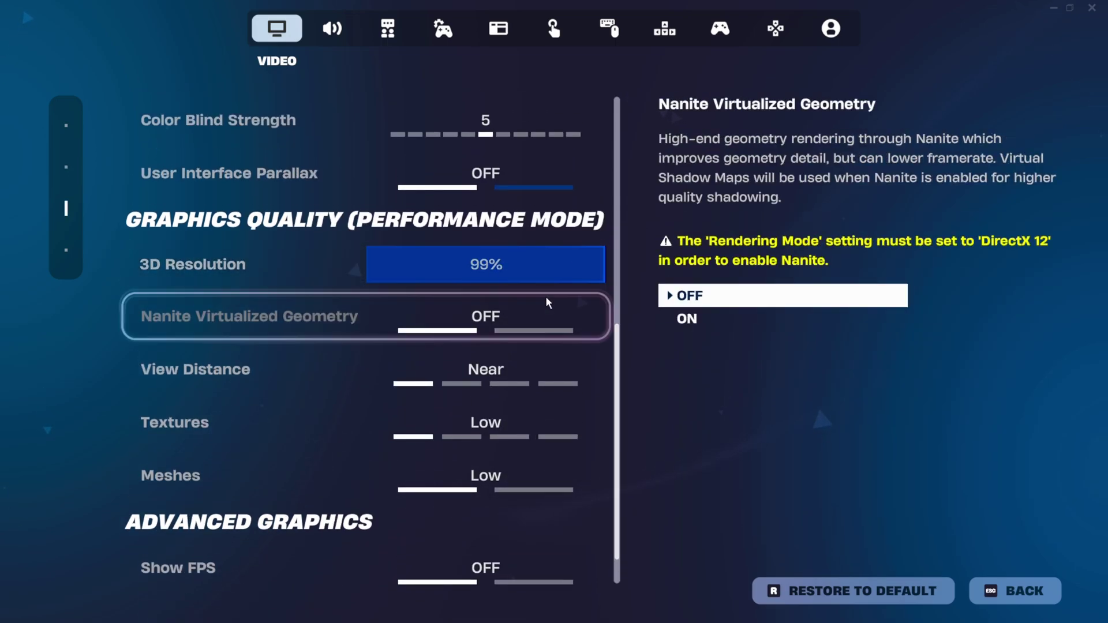
pyautogui.scroll(-1, 537, 275)
pyautogui.scroll(-1, 569, 318)
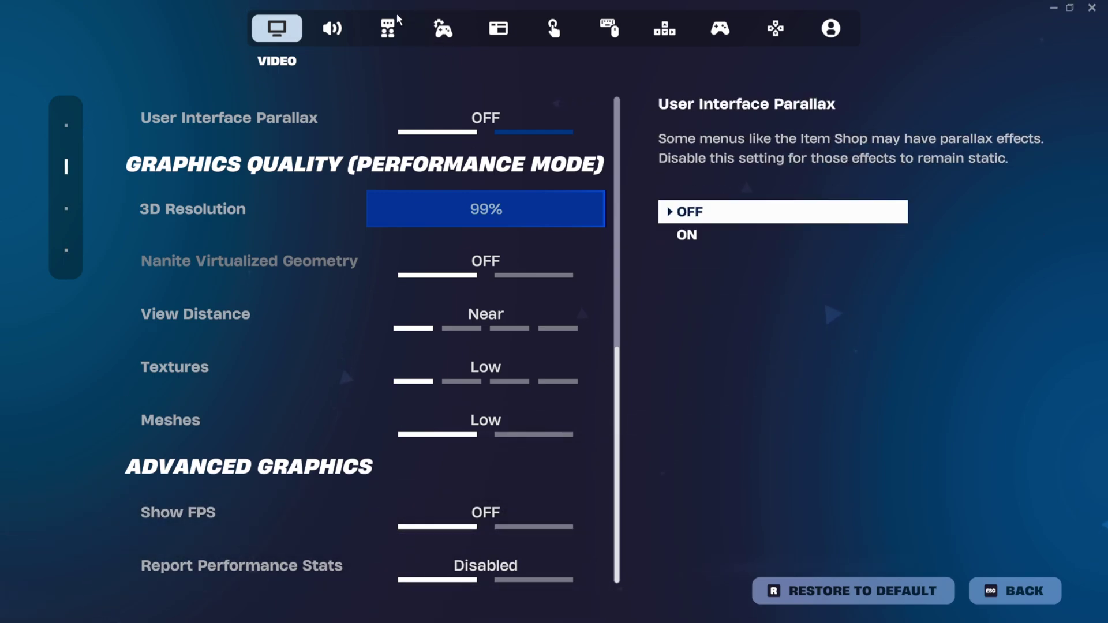
# - Review the Communication settings and scroll through the Game UI HUD options
pyautogui.click(385, 36)
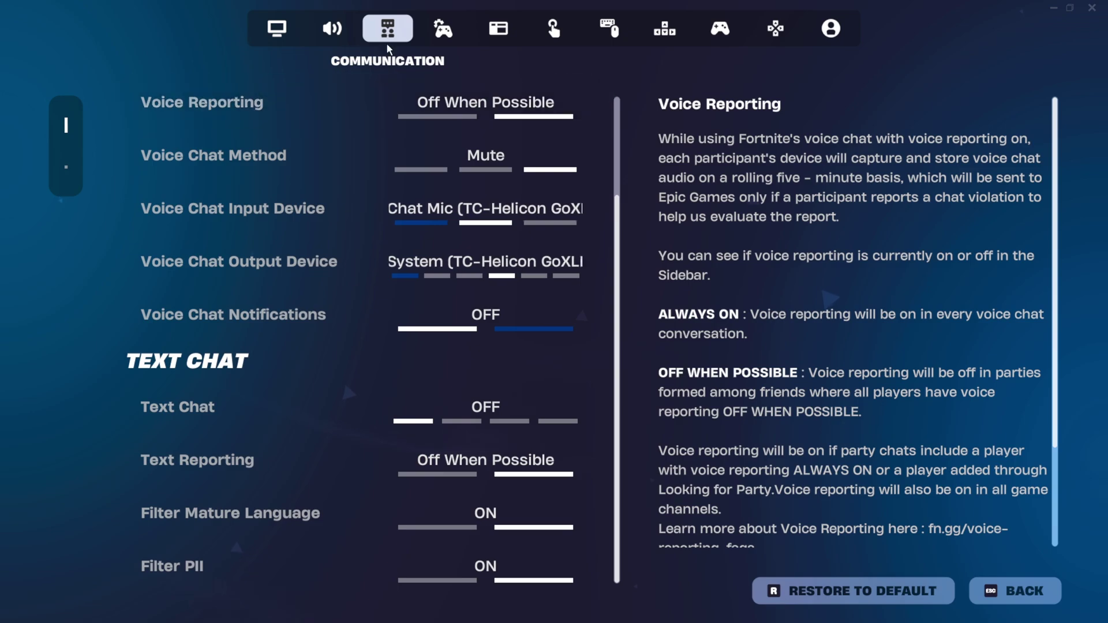
pyautogui.click(485, 41)
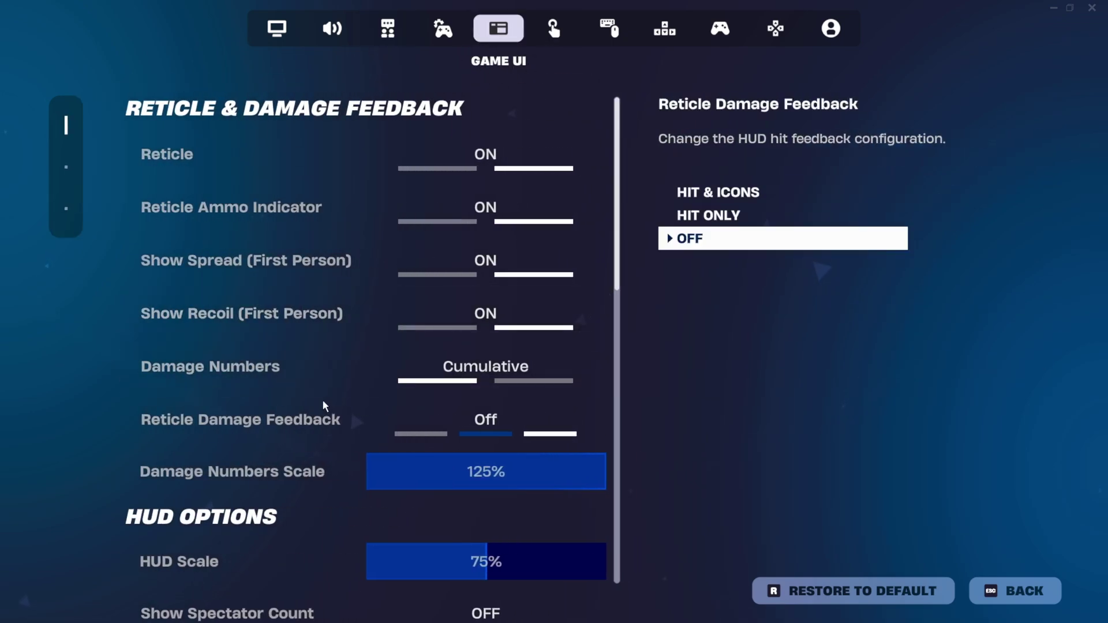
pyautogui.scroll(-10, 318, 401)
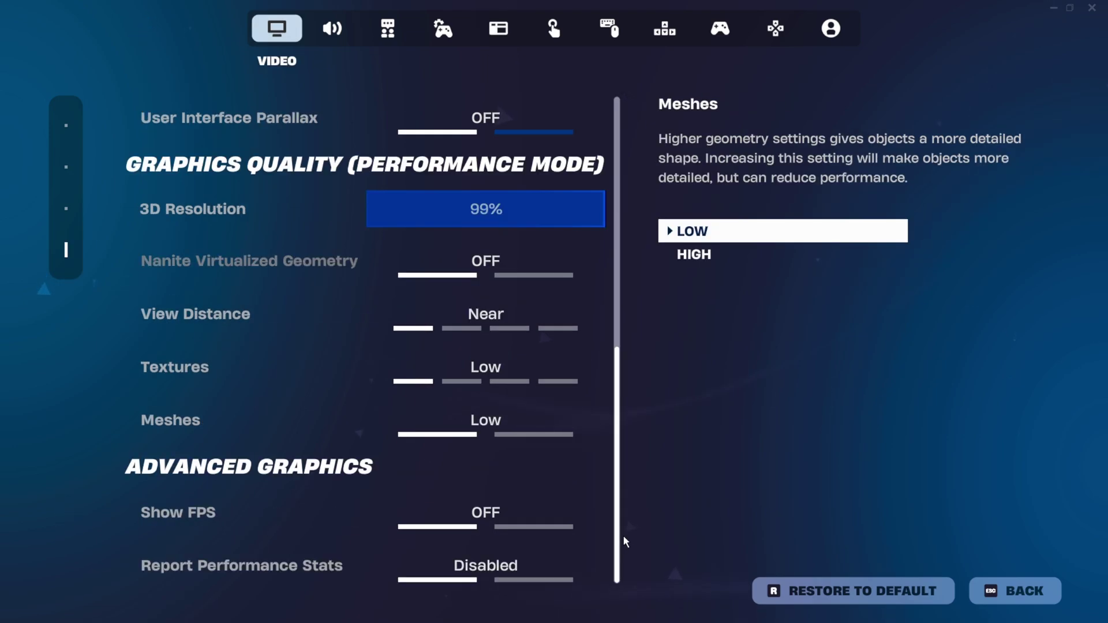
pyautogui.scroll(4, 635, 485)
pyautogui.scroll(5, 646, 375)
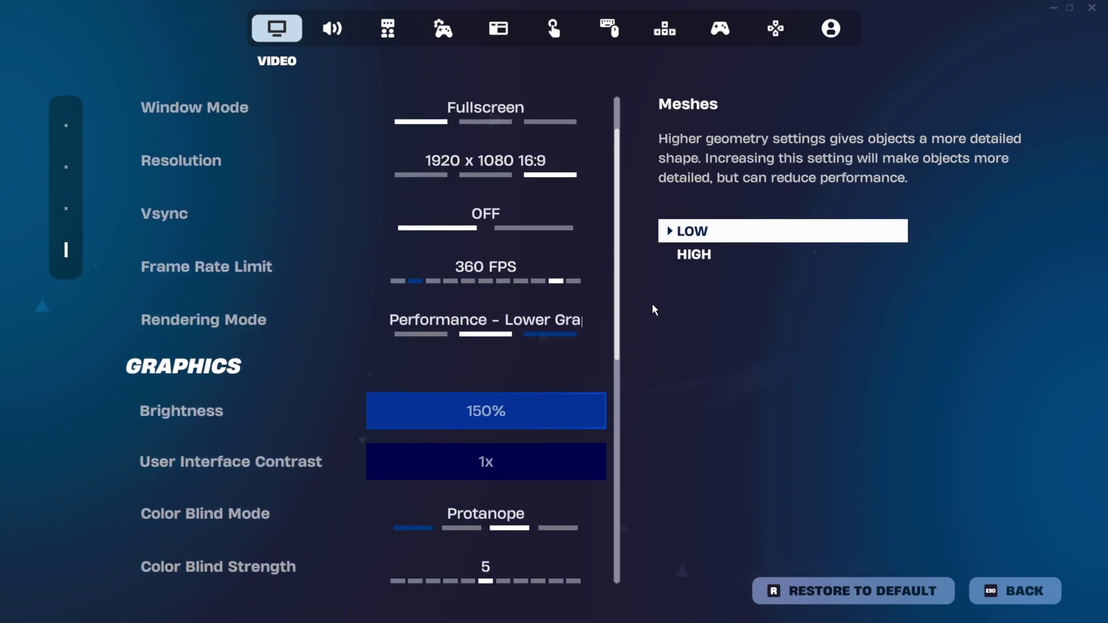
pyautogui.scroll(-5, 231, 427)
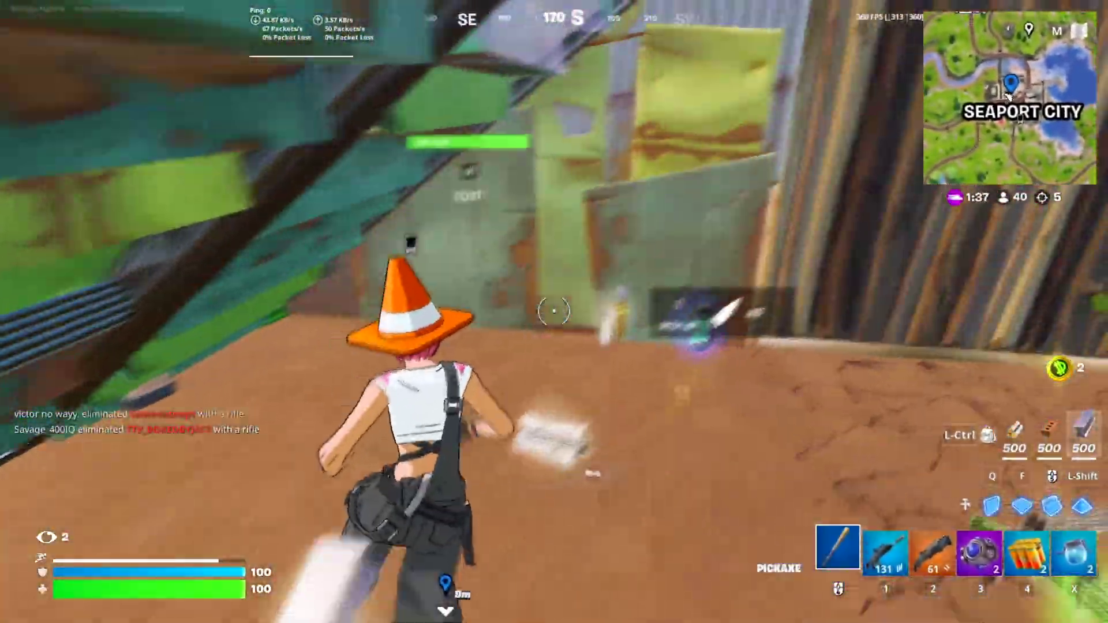
pyautogui.press('2')
pyautogui.press('3')
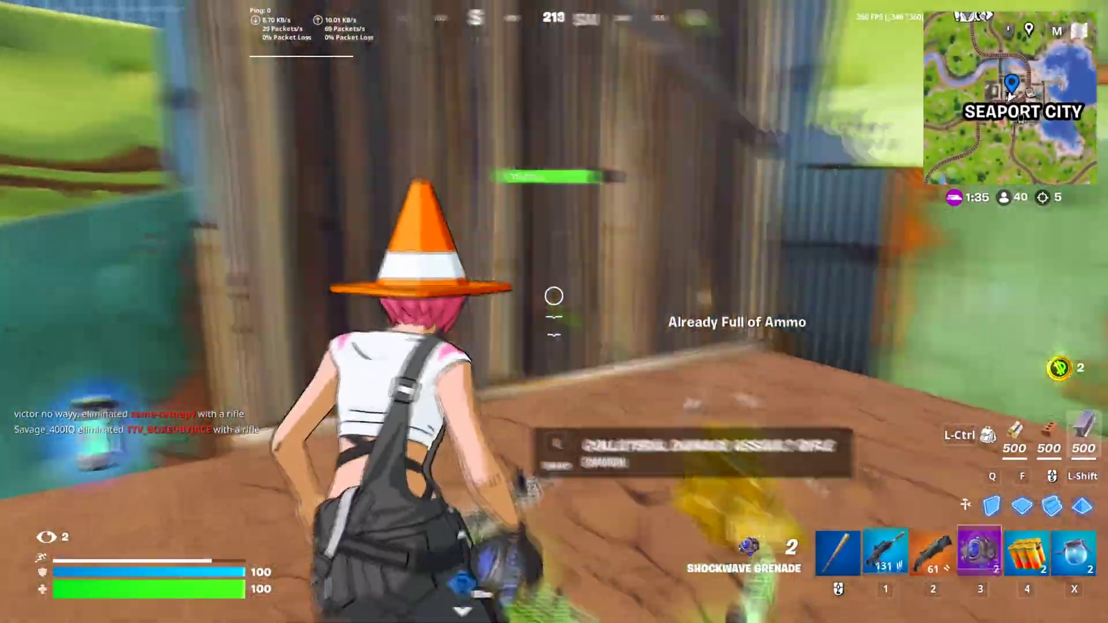
pyautogui.press('Tab')
pyautogui.press('Tab')
pyautogui.press('w')
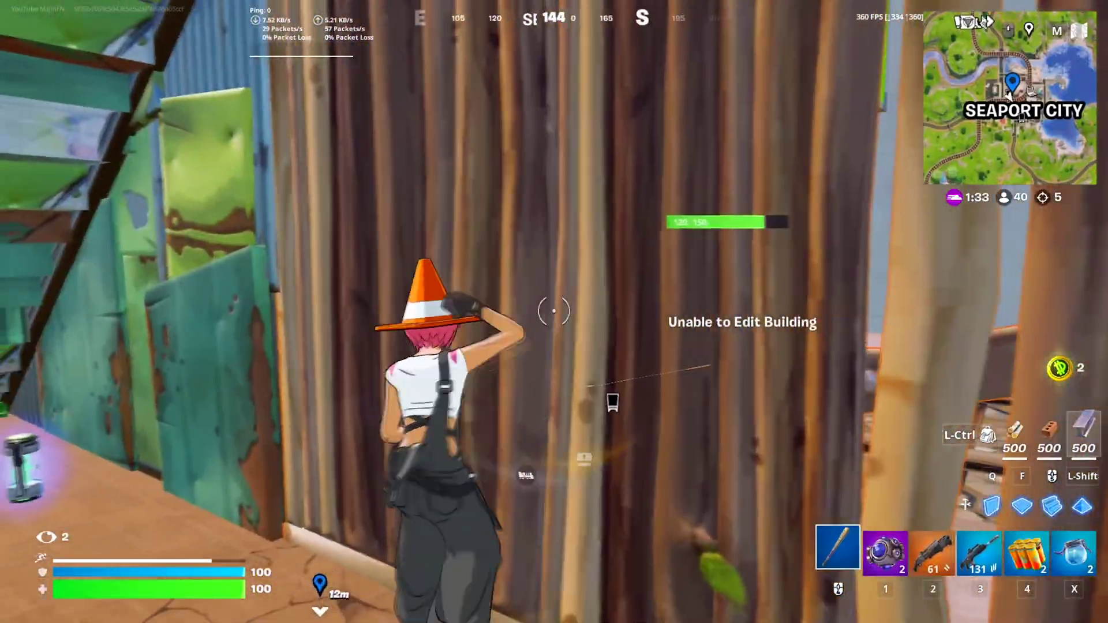
pyautogui.press('w')
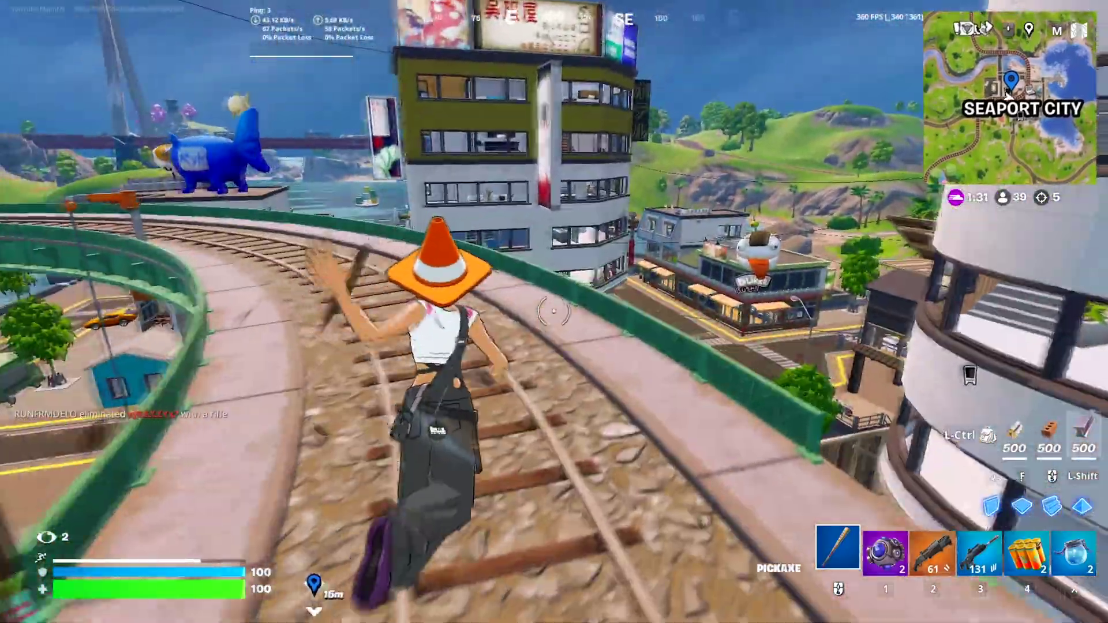
pyautogui.press('q')
pyautogui.press('2')
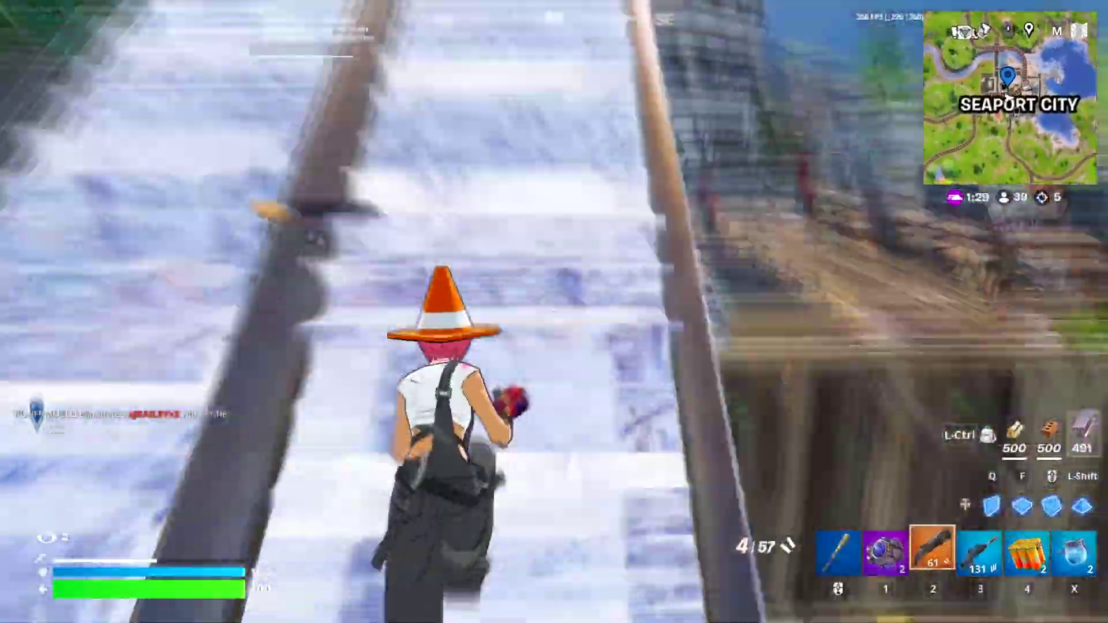
pyautogui.press('w')
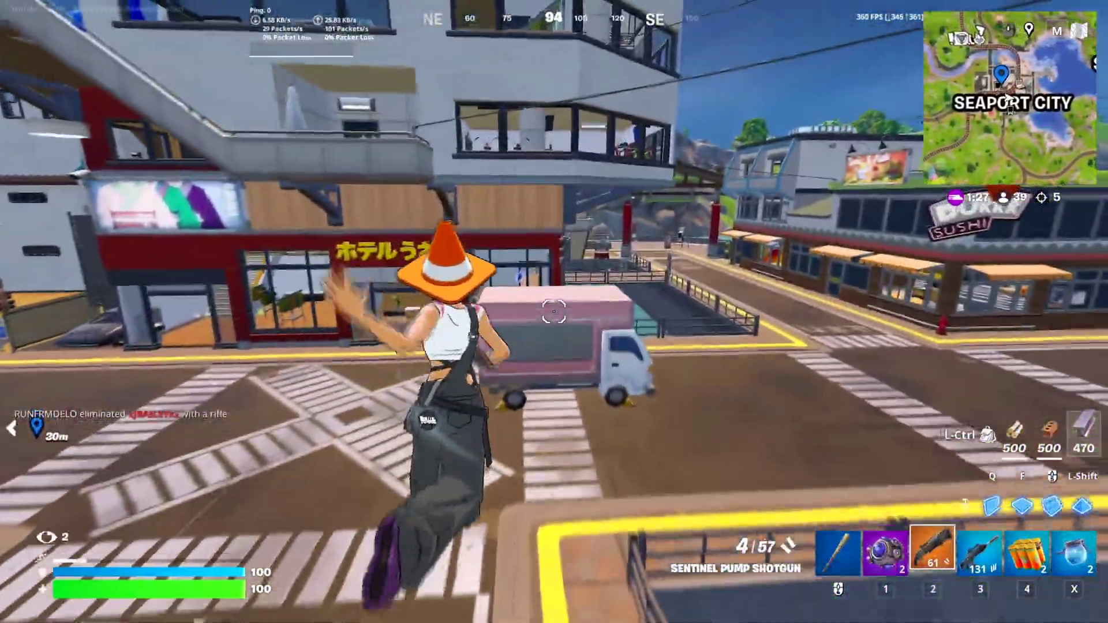
pyautogui.press('w')
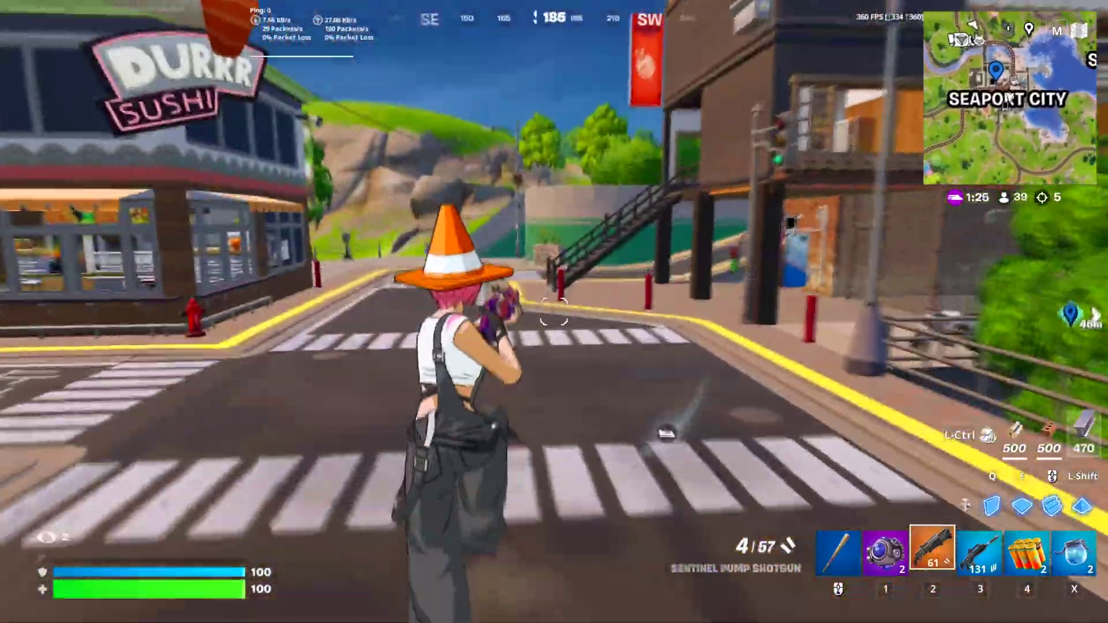